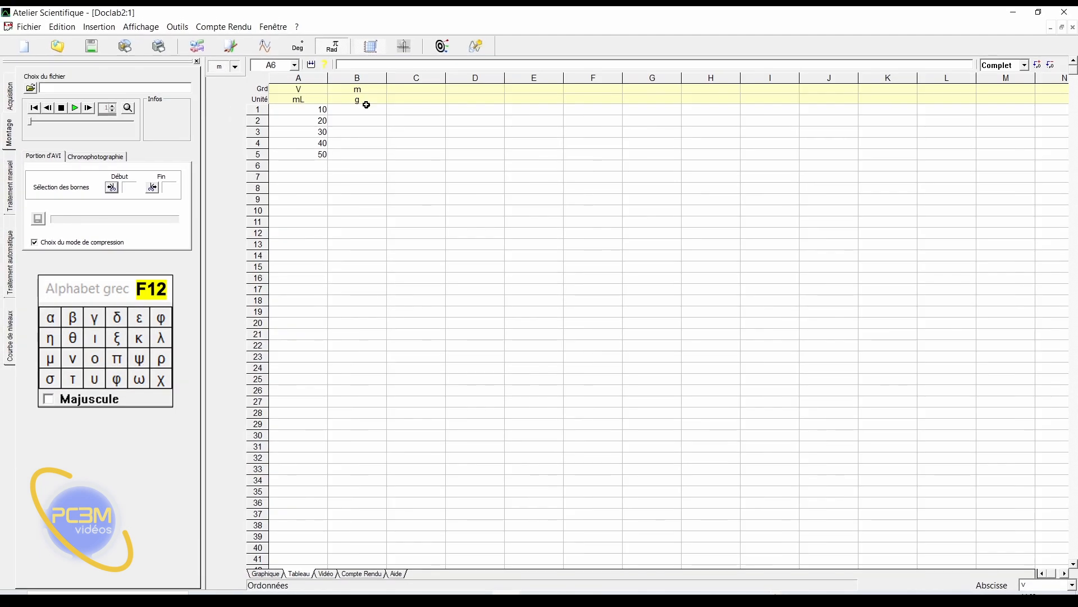
# Step: Fill the mass column m with 7,8, 15,7, 23,9, 31,7 and 39,4 in rows 1 to 5
pyautogui.click(351, 90)
pyautogui.write('7,8')
pyautogui.press('Return')
pyautogui.write('15,7')
pyautogui.press('Return')
pyautogui.write('23,9')
pyautogui.press('Return')
pyautogui.write('31,7')
pyautogui.press('Return')
pyautogui.write('39')
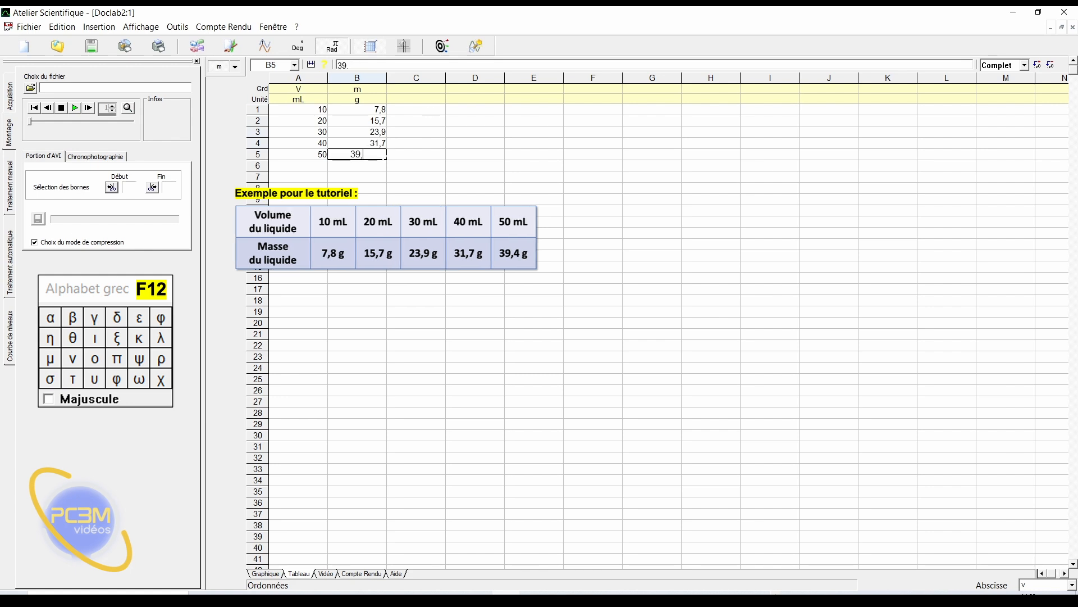
pyautogui.write(',4')
pyautogui.press('Return')
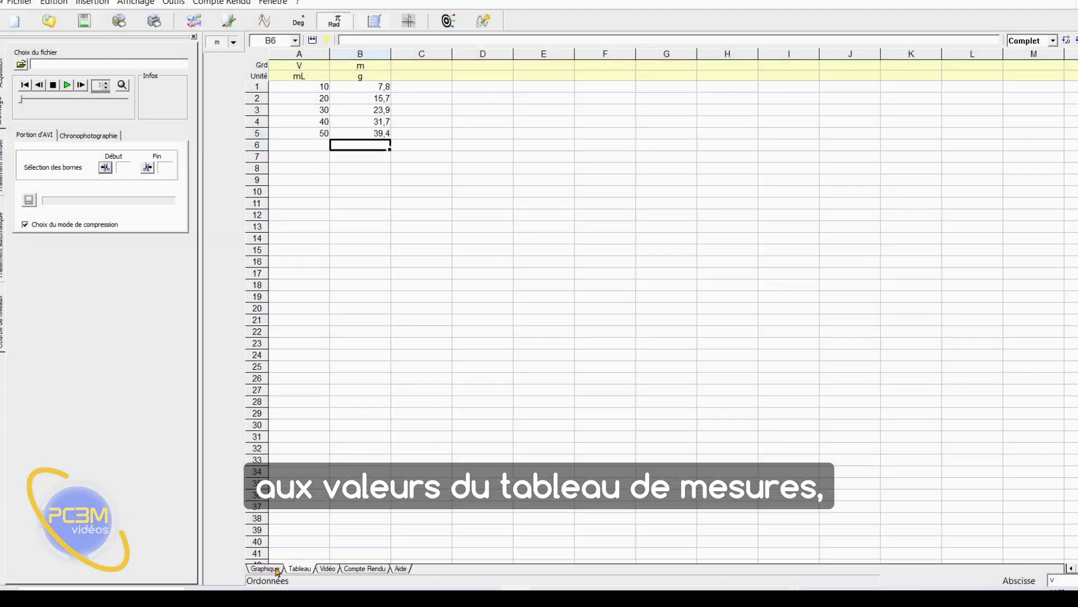
# Step: Plot the mass m against the volume V on the graph, with V as the abscissa
pyautogui.click(280, 558)
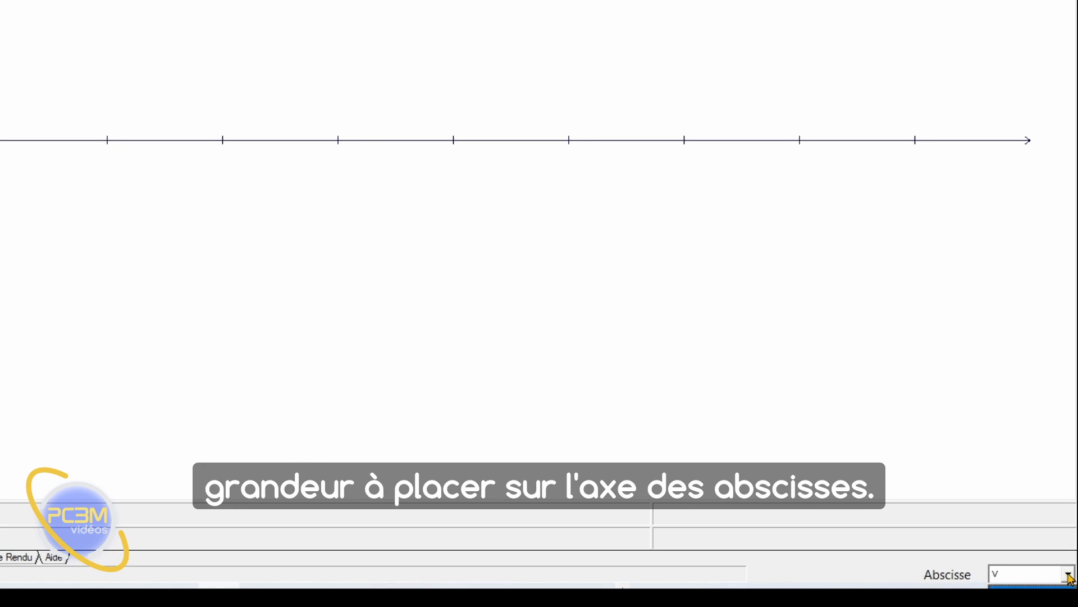
pyautogui.click(1065, 586)
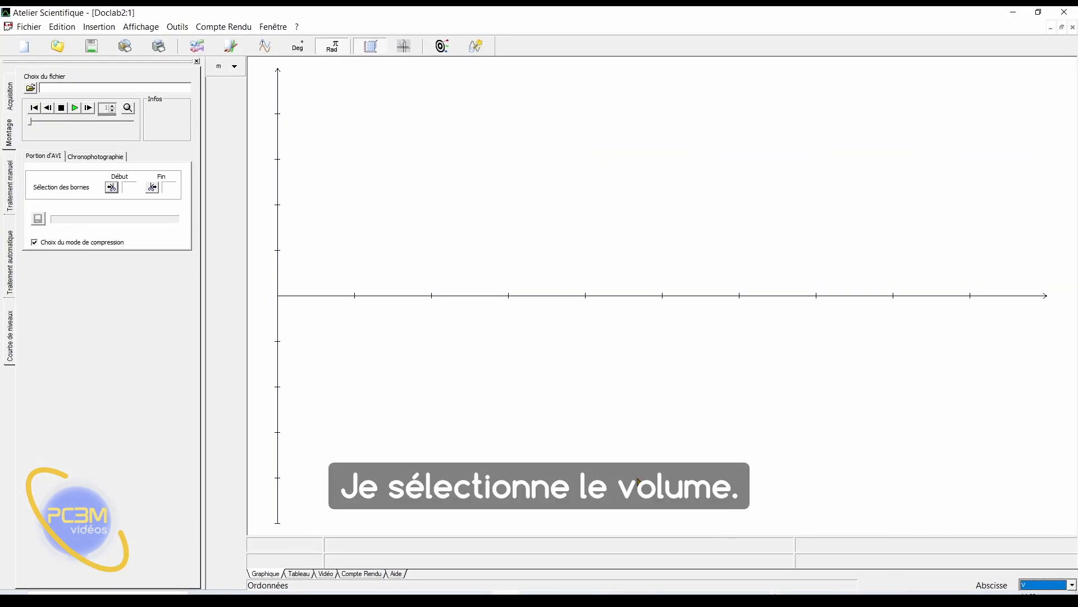
pyautogui.click(225, 73)
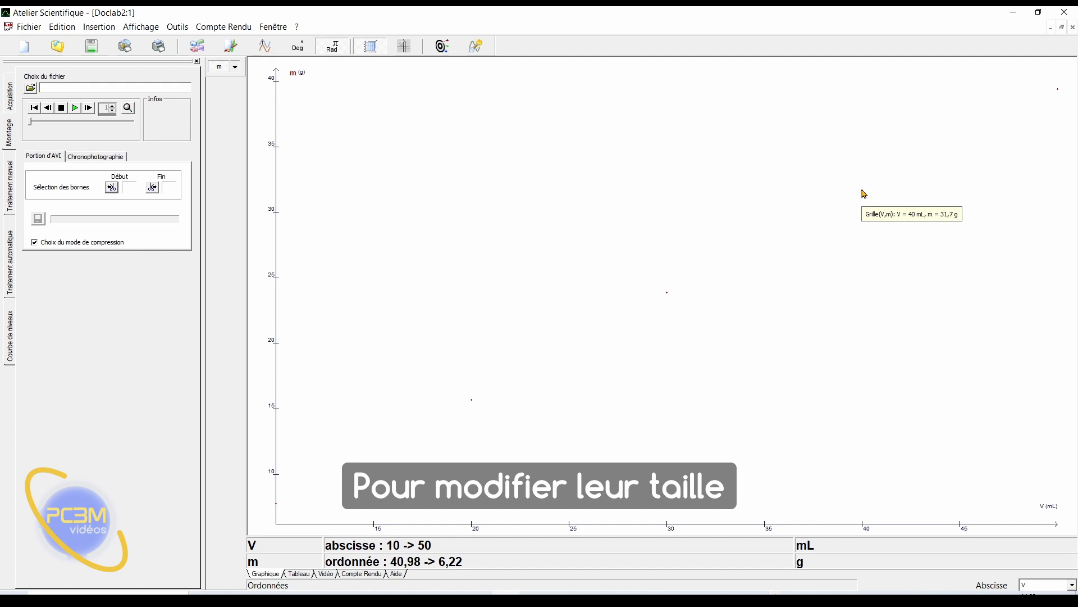
# Step: Set the point shape of the m series to Plus and leave the points without connecting lines
pyautogui.click(235, 67)
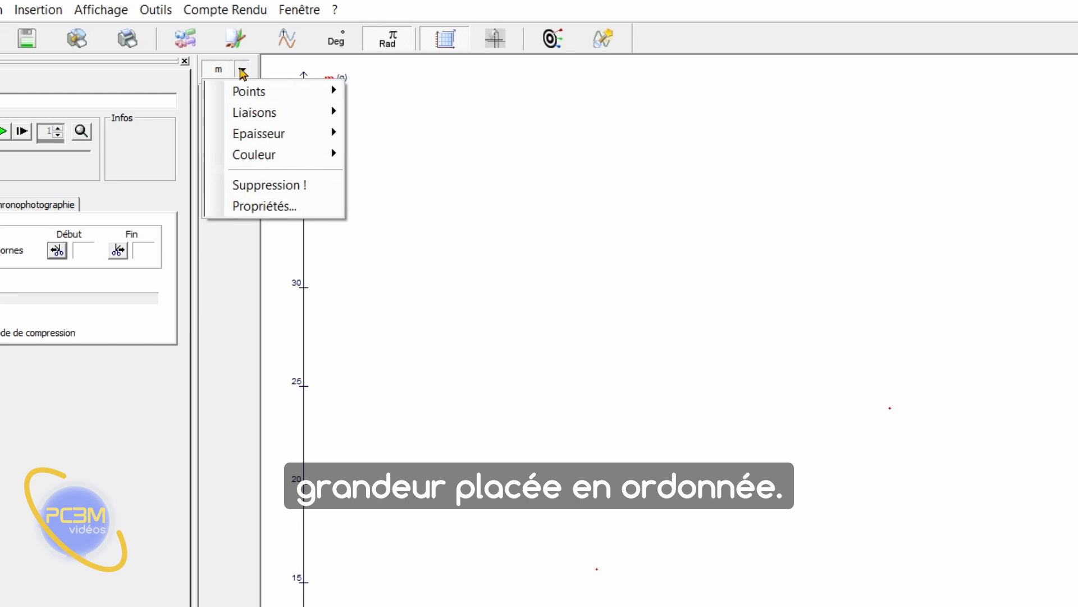
pyautogui.moveTo(247, 93)
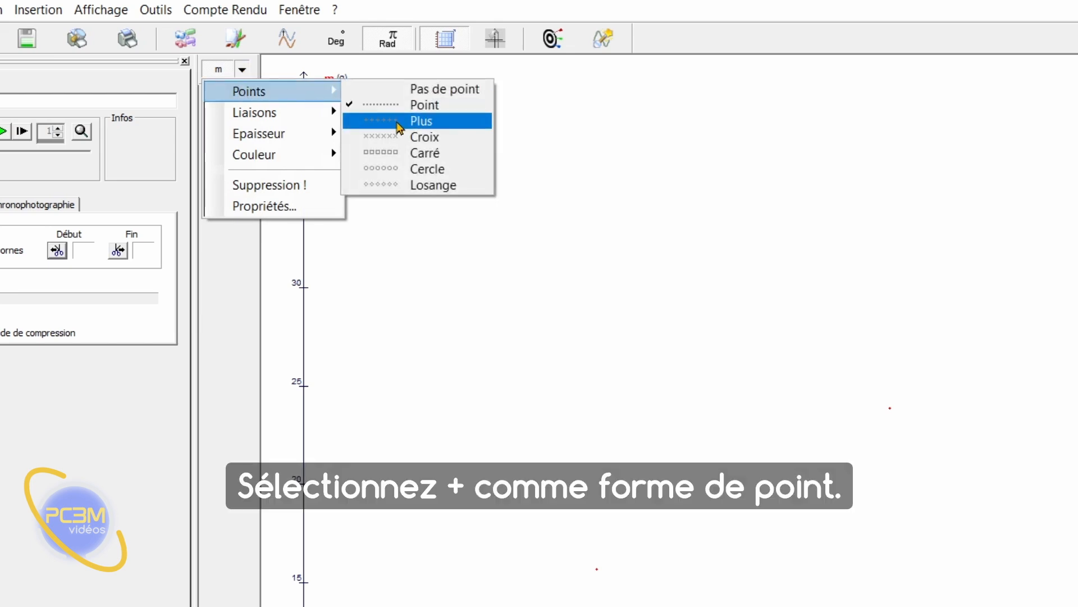
pyautogui.click(398, 125)
pyautogui.click(243, 71)
pyautogui.moveTo(253, 114)
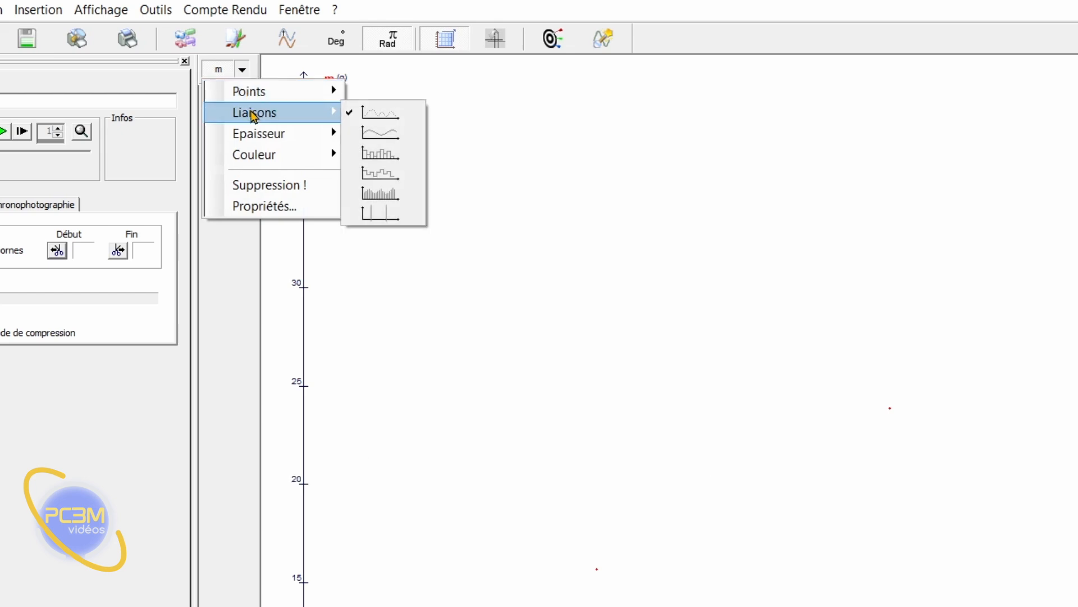
pyautogui.click(408, 115)
# Step: Set the thickness of the m series to Epais and its colour to Bleu
pyautogui.click(243, 70)
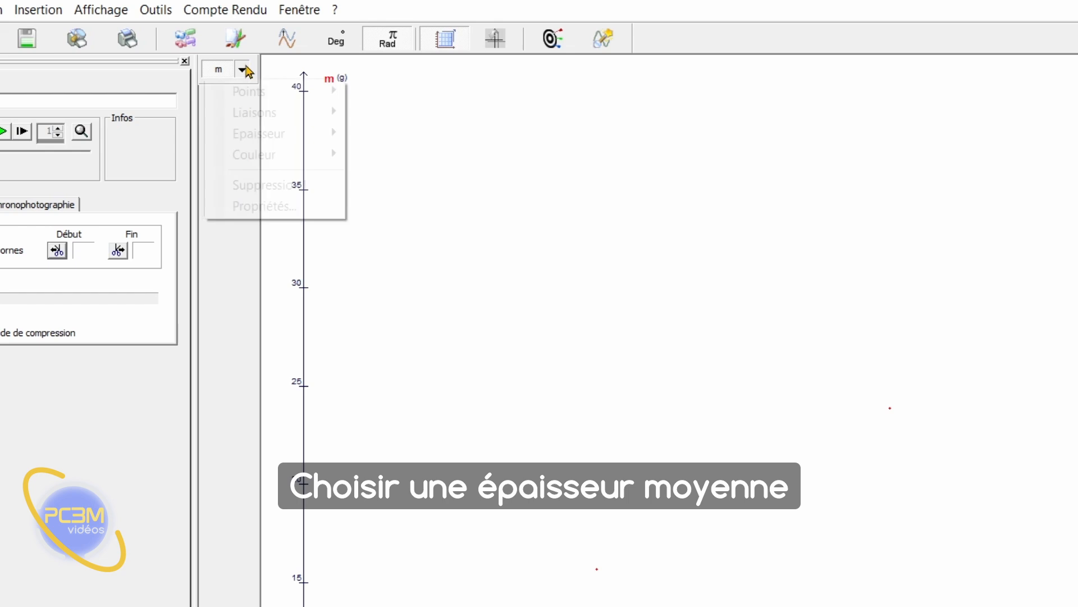
pyautogui.moveTo(325, 145)
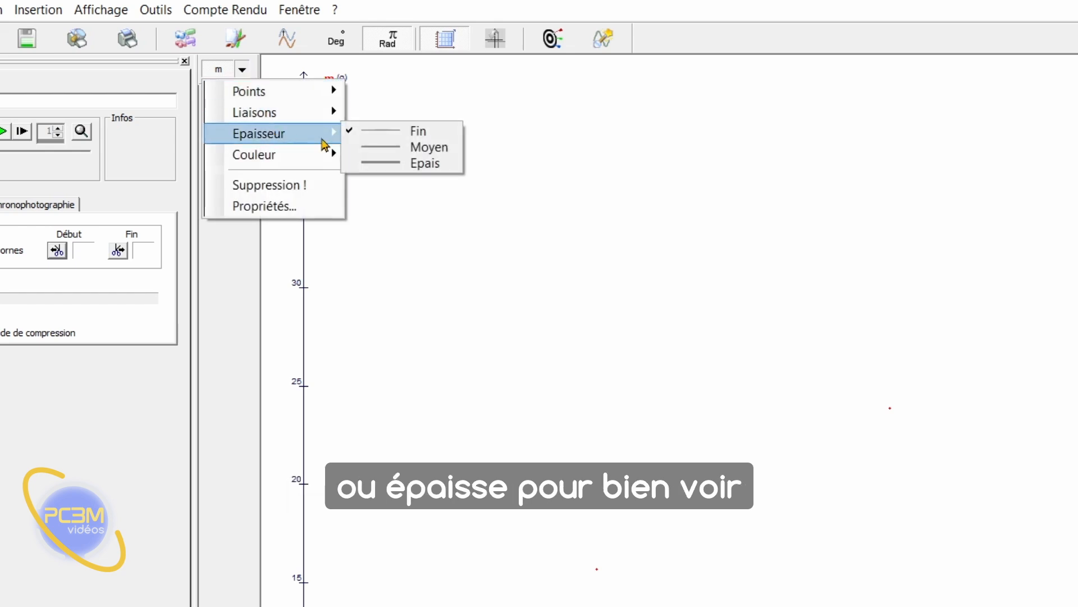
pyautogui.click(374, 163)
pyautogui.click(243, 71)
pyautogui.moveTo(268, 157)
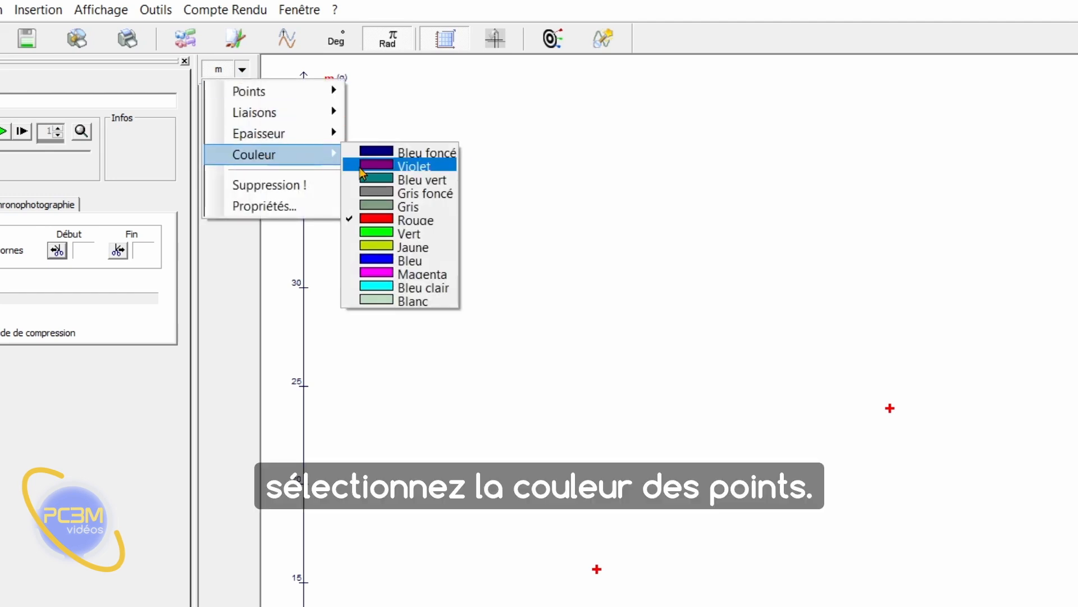
pyautogui.click(388, 260)
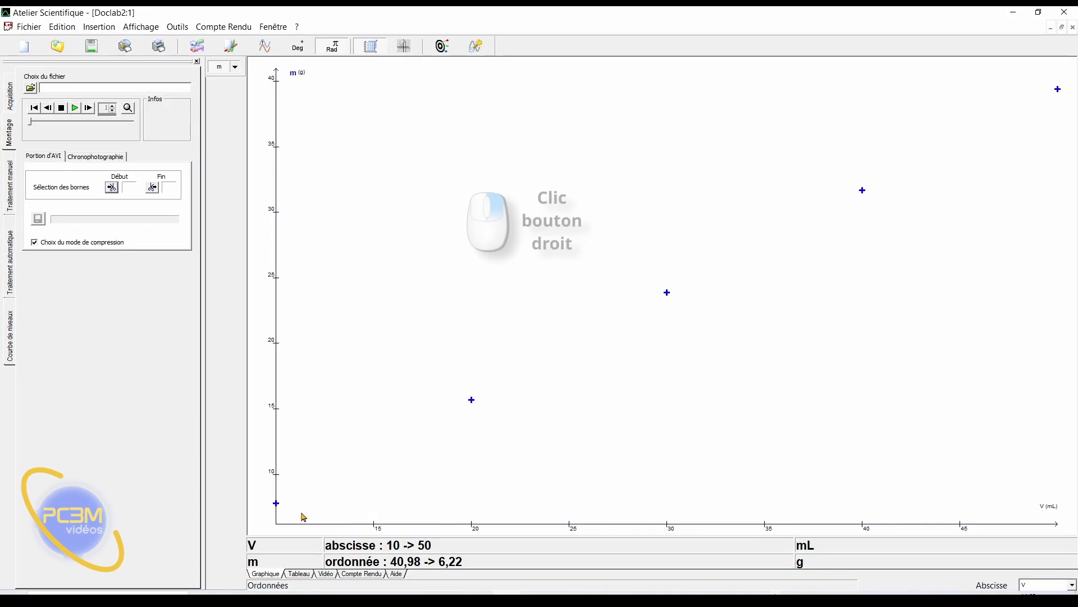
# Step: Switch the graph scales to Manuelle and set the minimum of both the mL and g axes to 0
pyautogui.rightClick(381, 257)
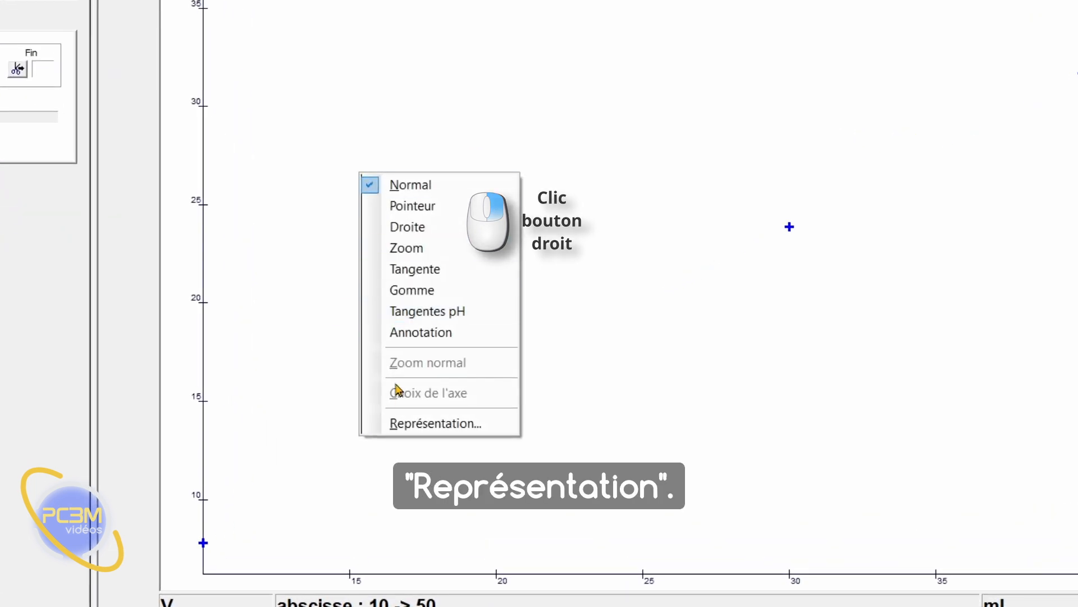
pyautogui.click(397, 423)
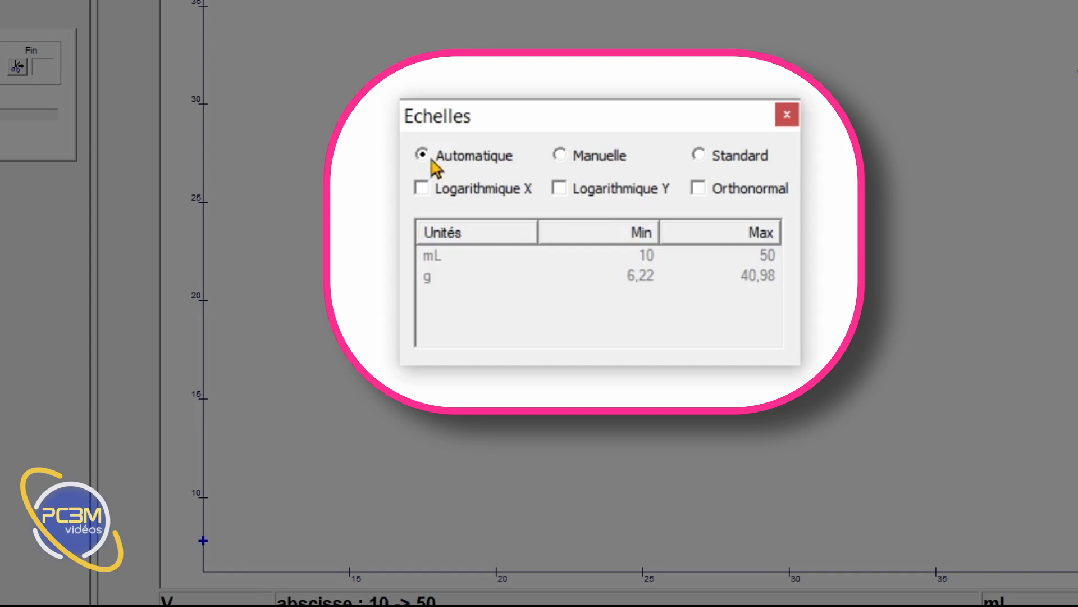
pyautogui.click(560, 158)
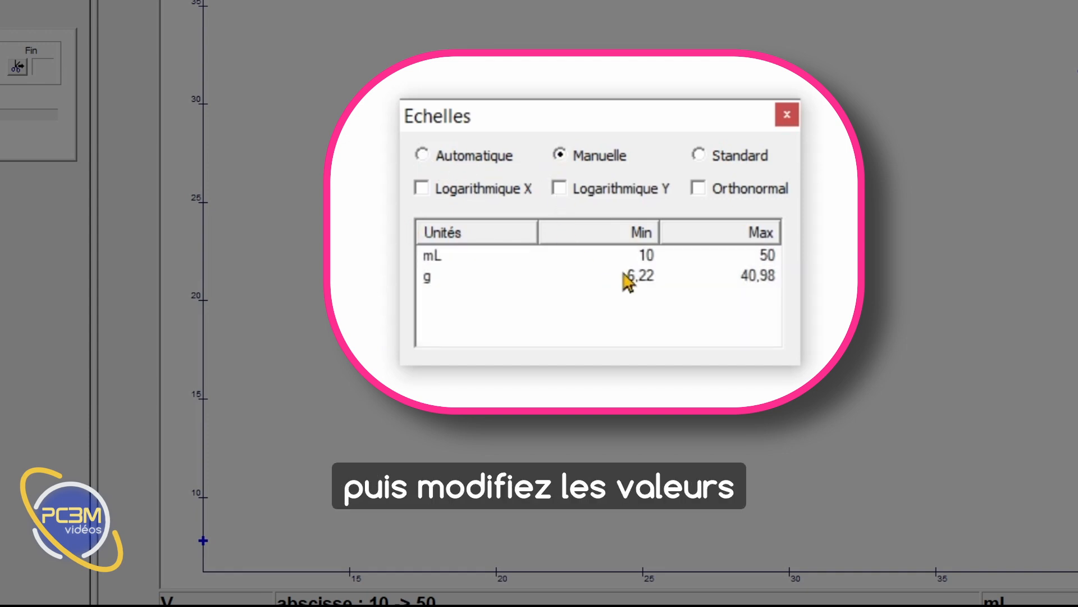
pyautogui.click(650, 257)
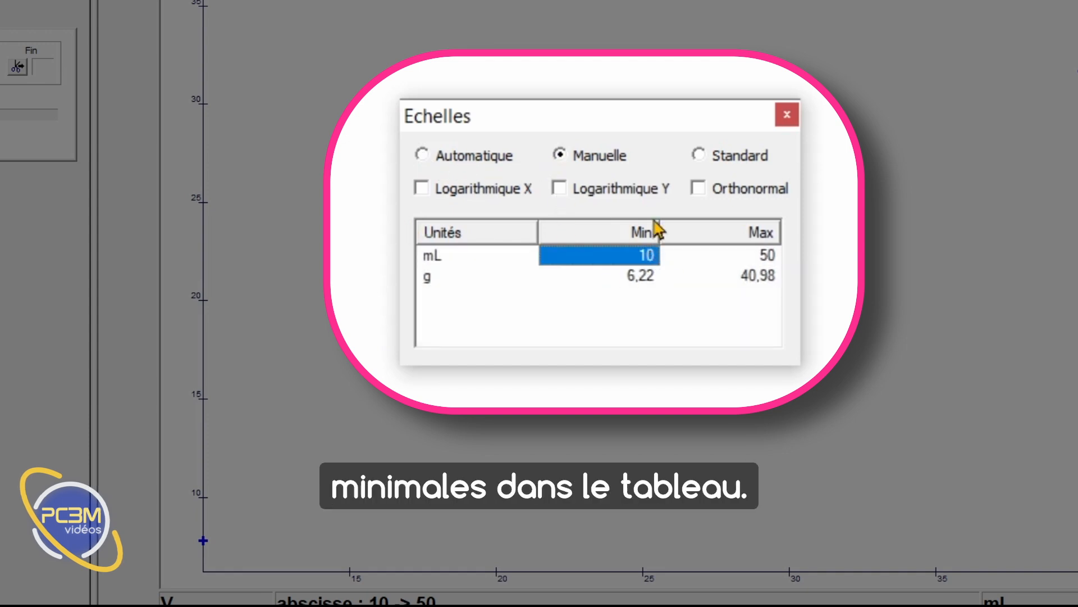
pyautogui.write('0')
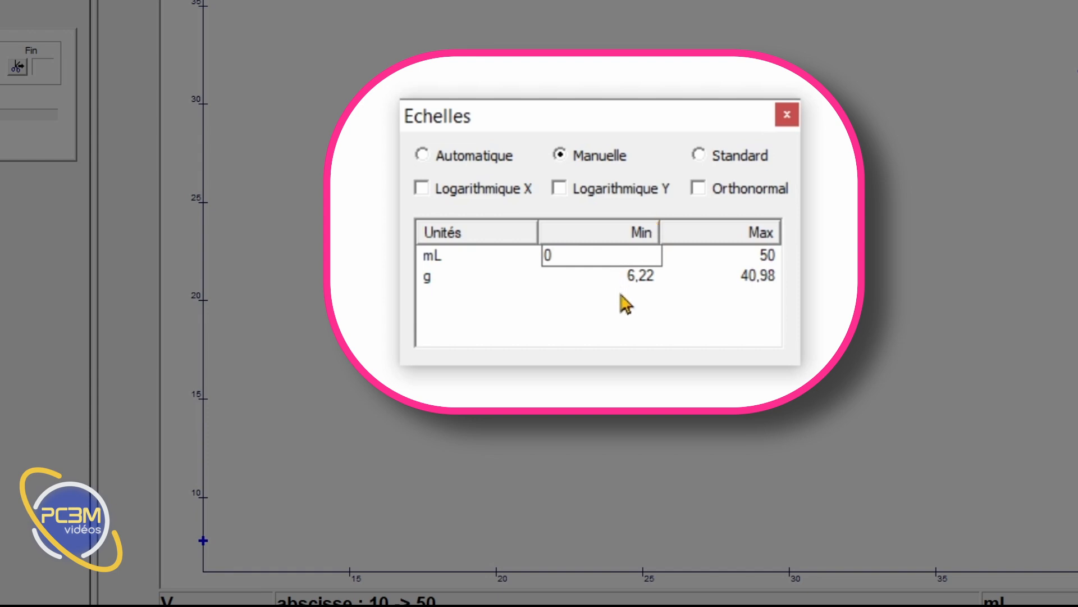
pyautogui.press('Return')
pyautogui.click(639, 284)
pyautogui.write('0')
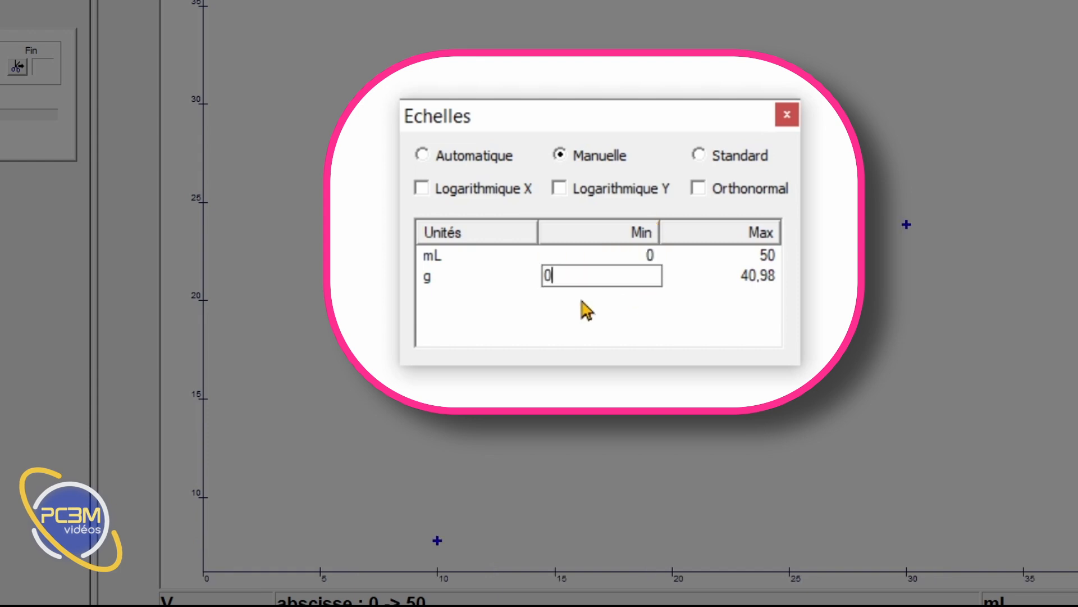
pyautogui.press('Return')
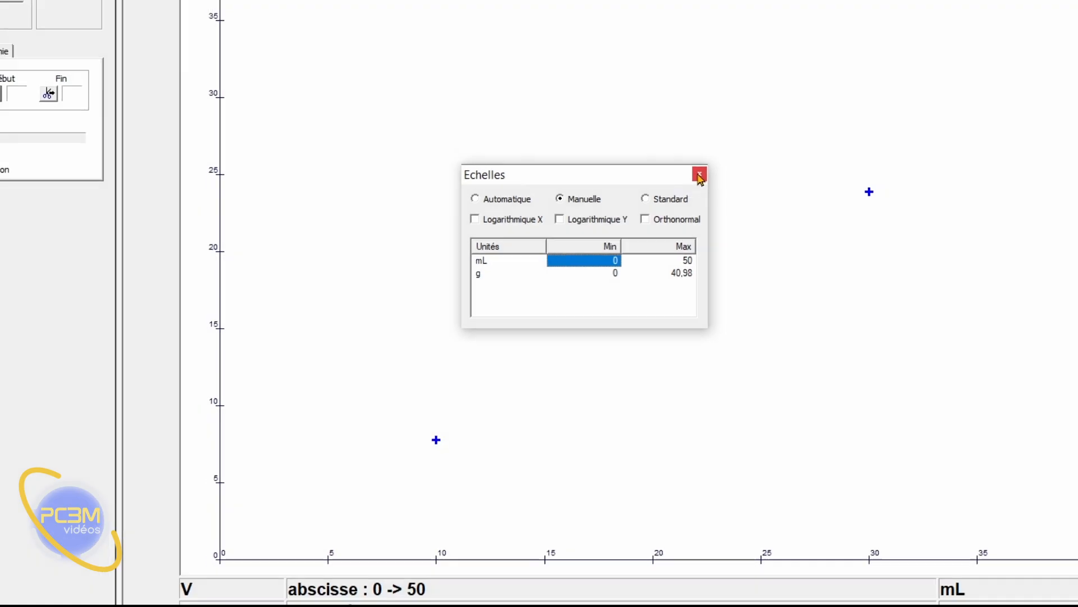
pyautogui.click(787, 114)
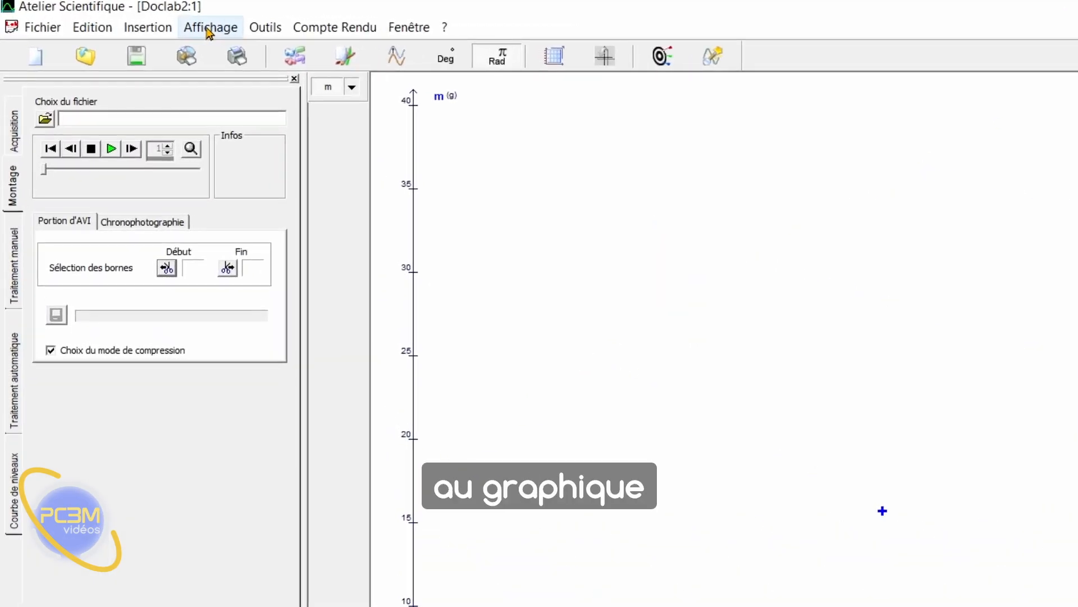
# Step: Add the title "Masse du liquide en fonction du volume" to the graph through the curve annotation tools
pyautogui.click(209, 29)
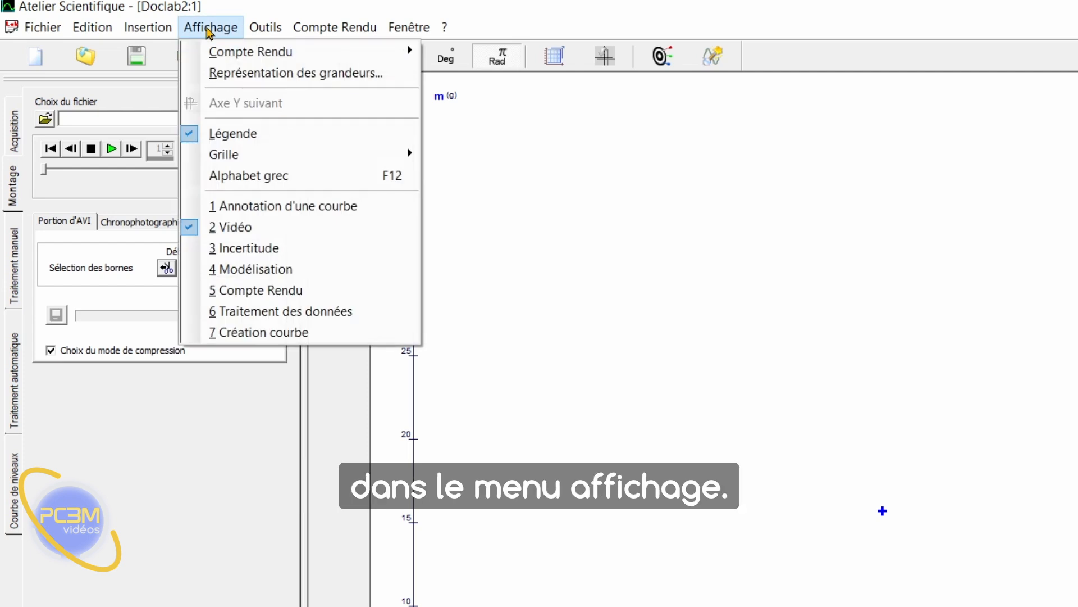
pyautogui.click(289, 207)
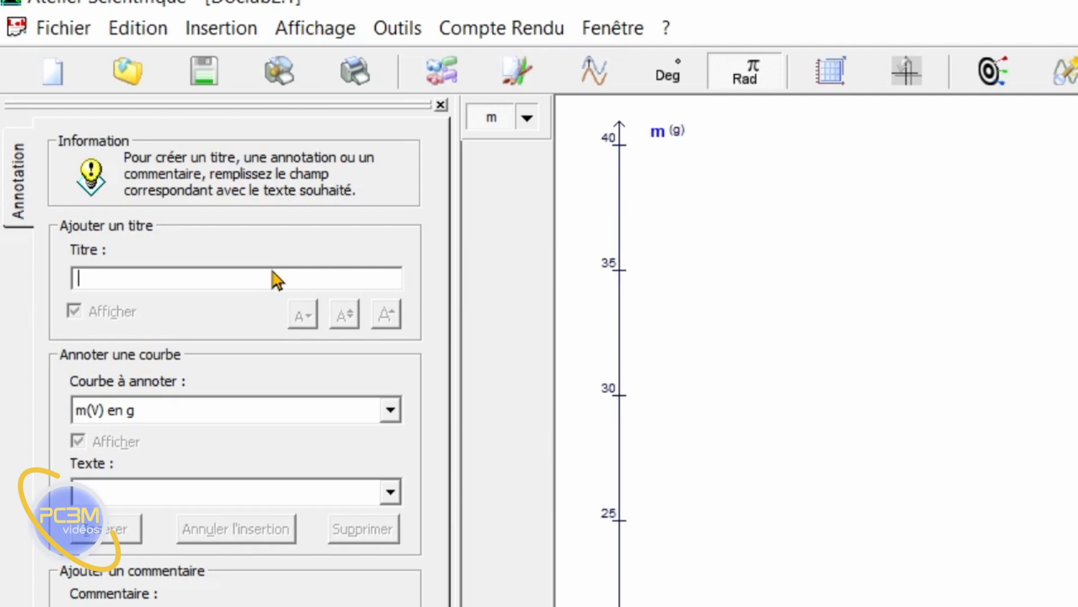
pyautogui.click(276, 279)
pyautogui.write('Masse du liquide en fonction du volume')
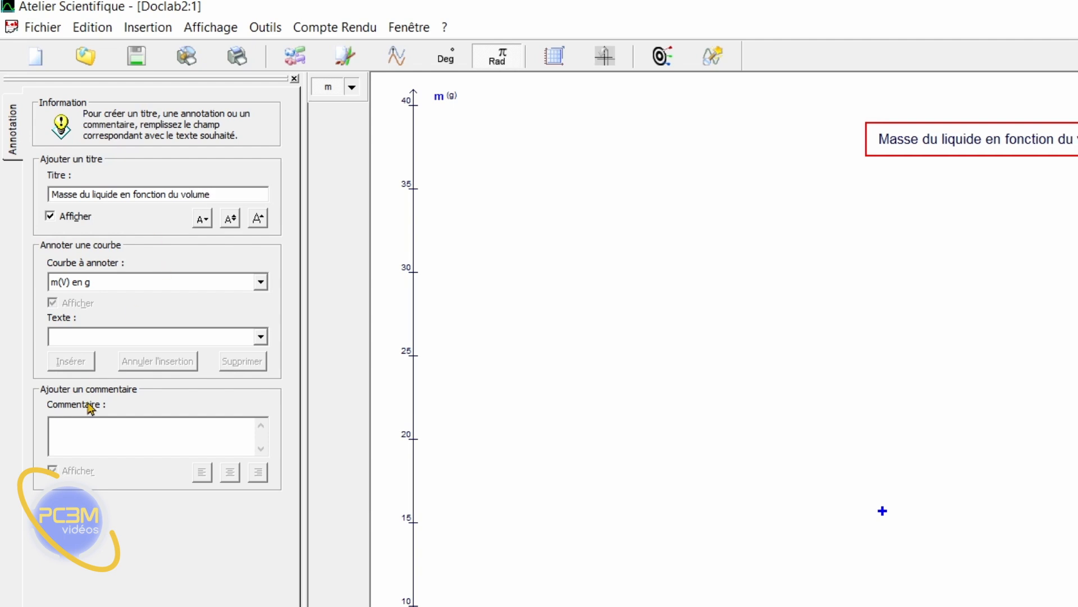
# Step: Add the comment "Tapez votre nom" to the graph and place it just below the title
pyautogui.click(83, 422)
pyautogui.write('Ta')
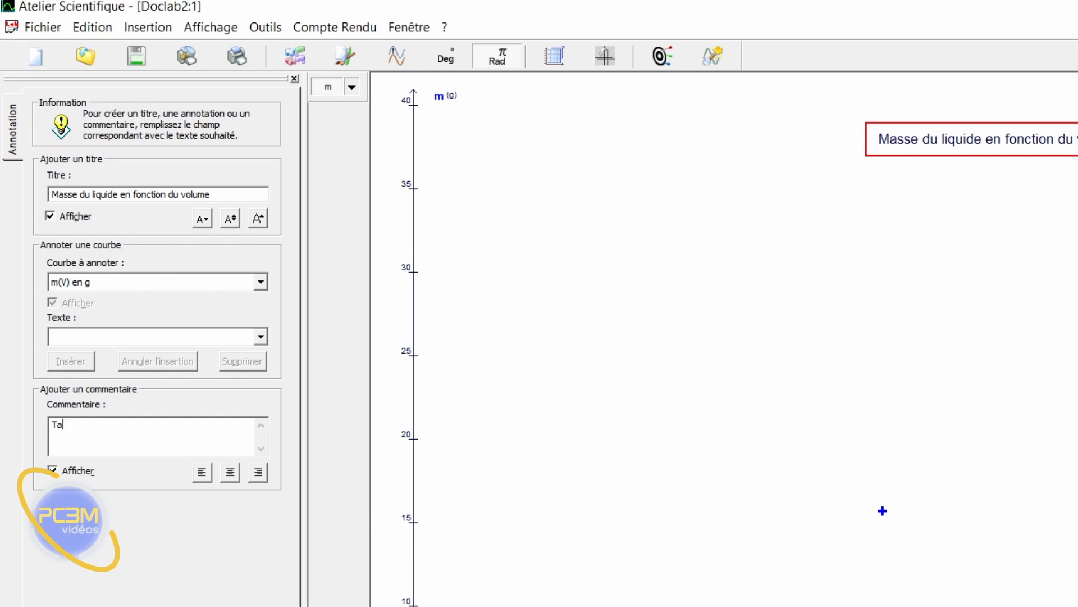
pyautogui.write('pez votre nom')
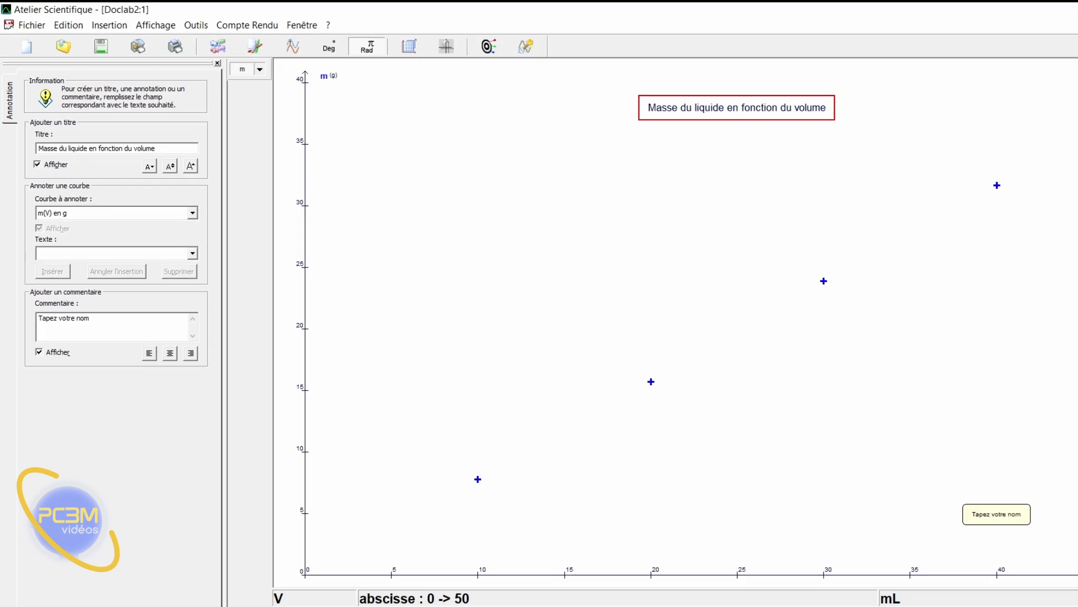
pyautogui.moveTo(885, 408); pyautogui.dragTo(662, 134)
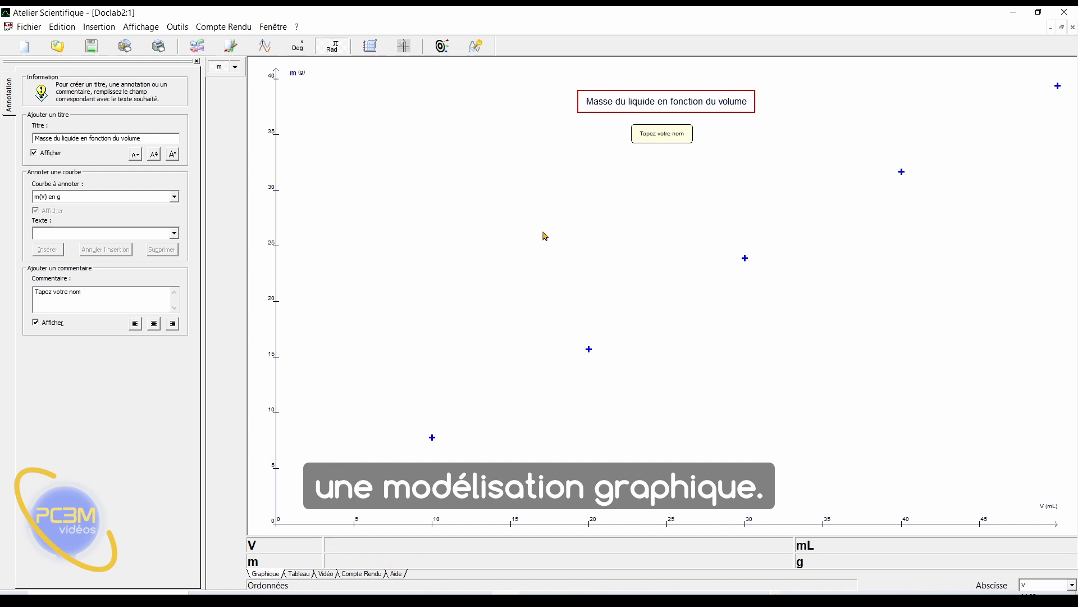
# Step: Start a Modélisation of m(V) with the predefined Droite model
pyautogui.click(139, 27)
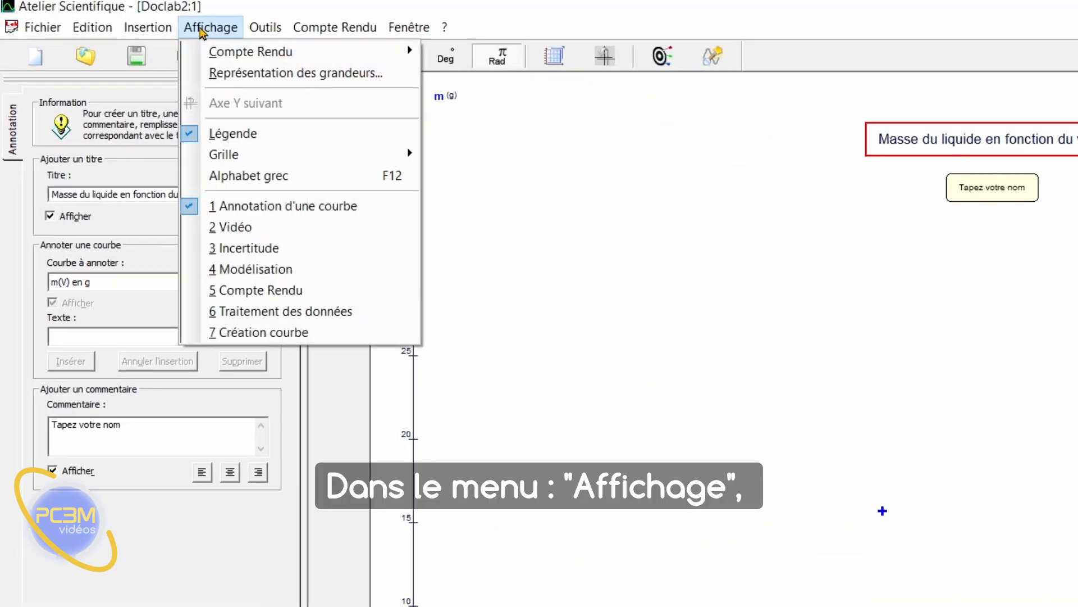
pyautogui.click(243, 272)
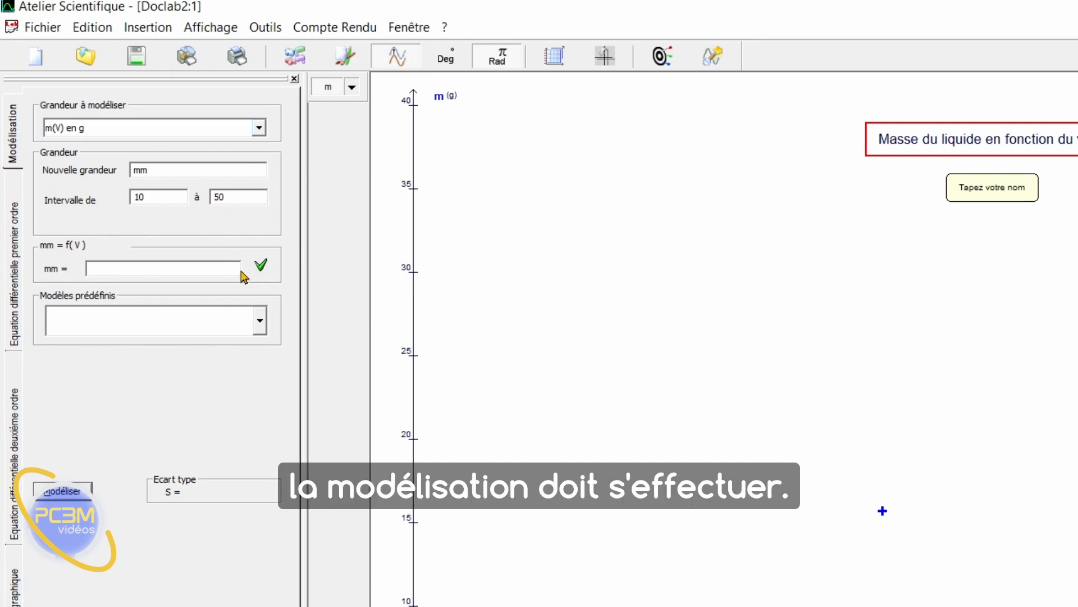
pyautogui.click(251, 326)
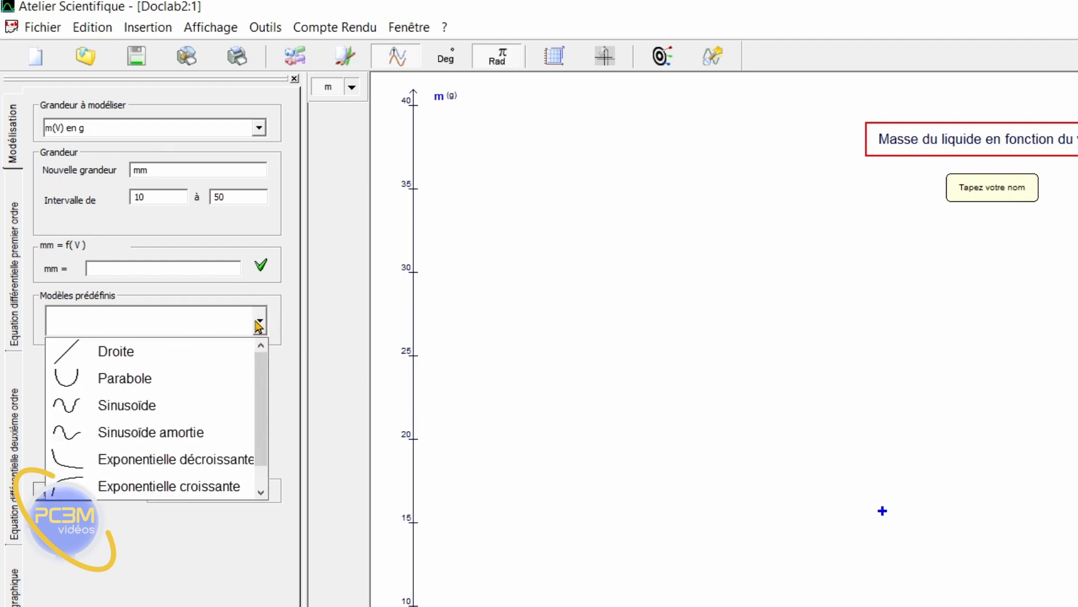
pyautogui.click(221, 350)
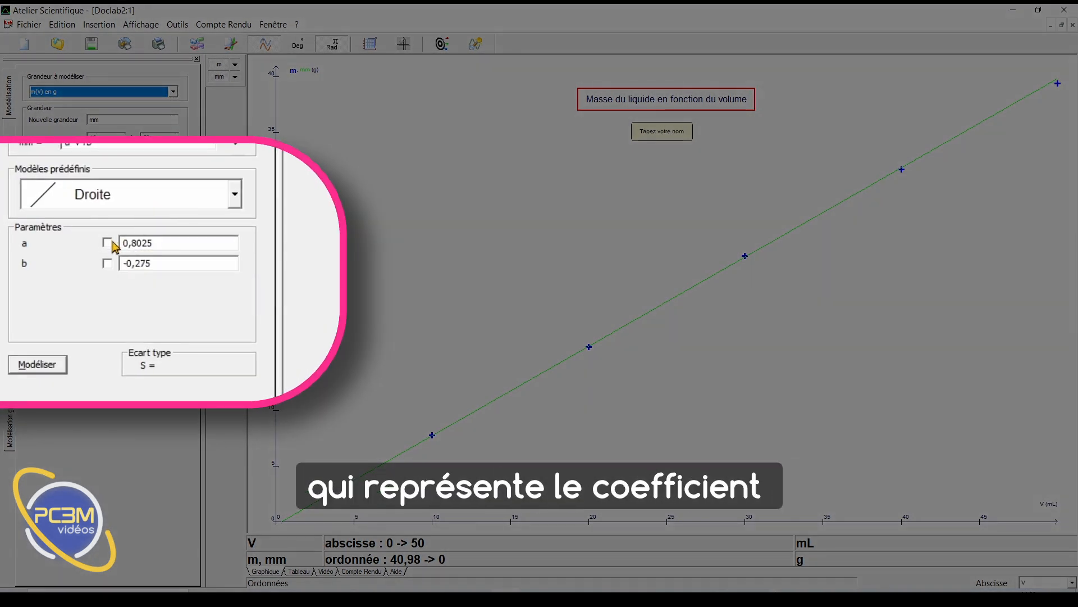
# Step: Enable automatic optimisation of parameter a, fix parameter b at 0 and run the modelling
pyautogui.click(110, 243)
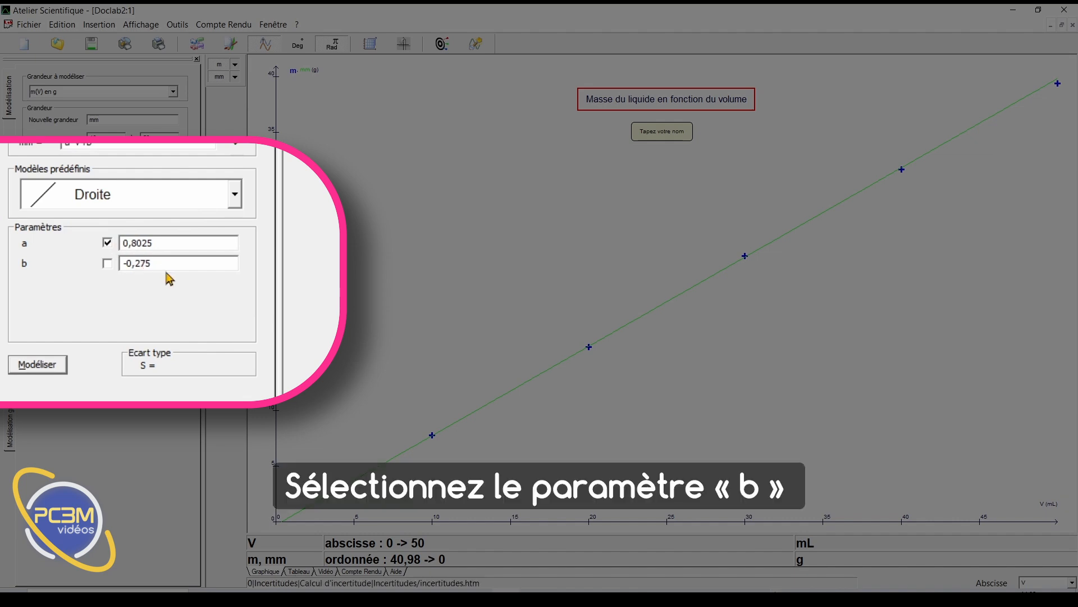
pyautogui.moveTo(153, 259); pyautogui.dragTo(136, 260)
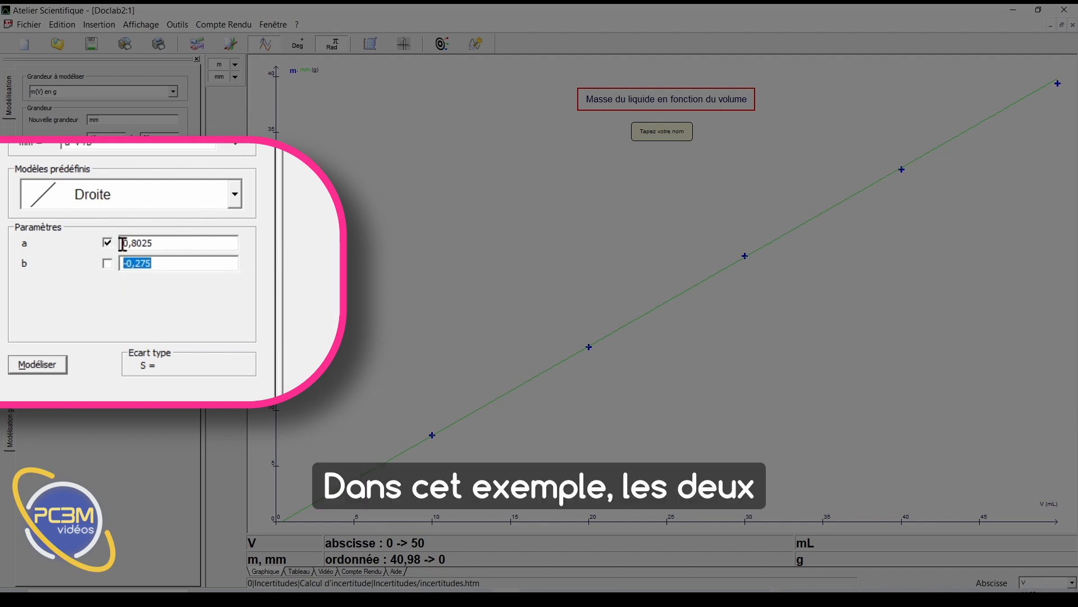
pyautogui.write('0')
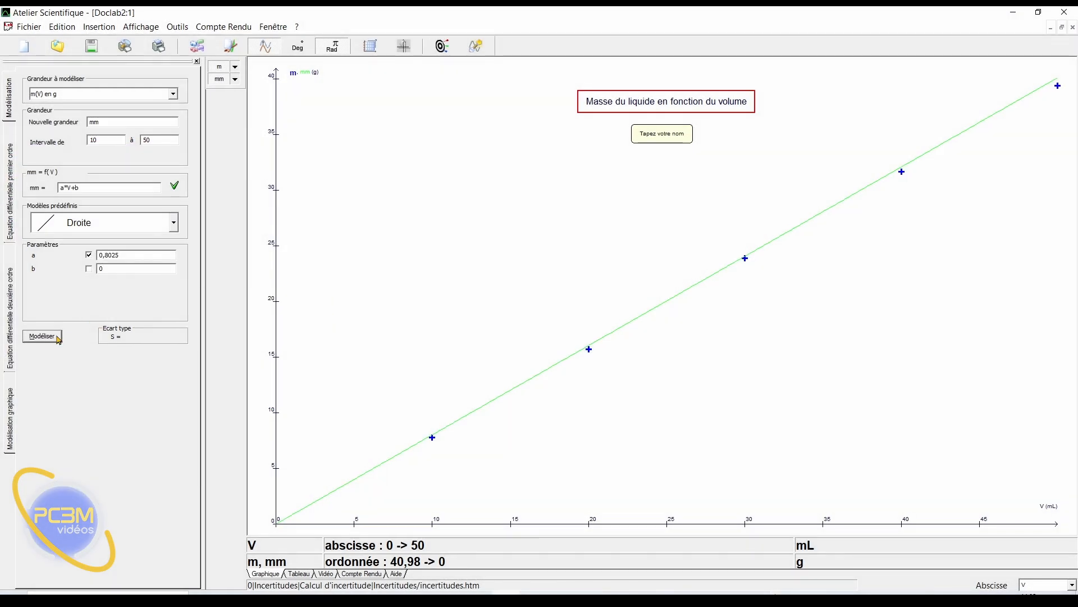
pyautogui.click(49, 339)
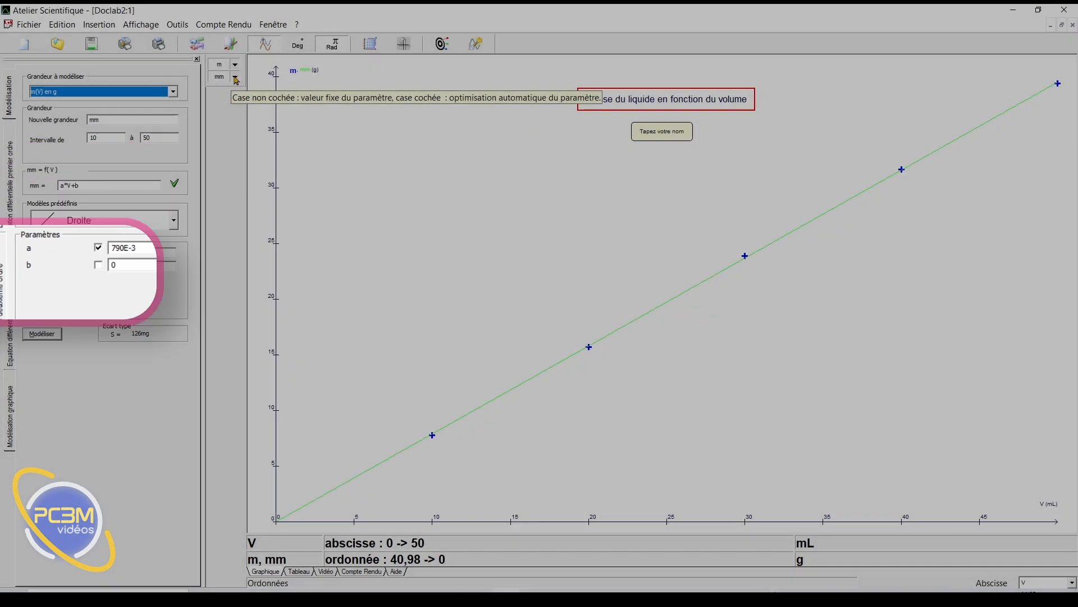
# Step: Change the colour of the modelled line mm to Rouge and show its model results label on the graph
pyautogui.rightClick(212, 84)
pyautogui.moveTo(246, 136)
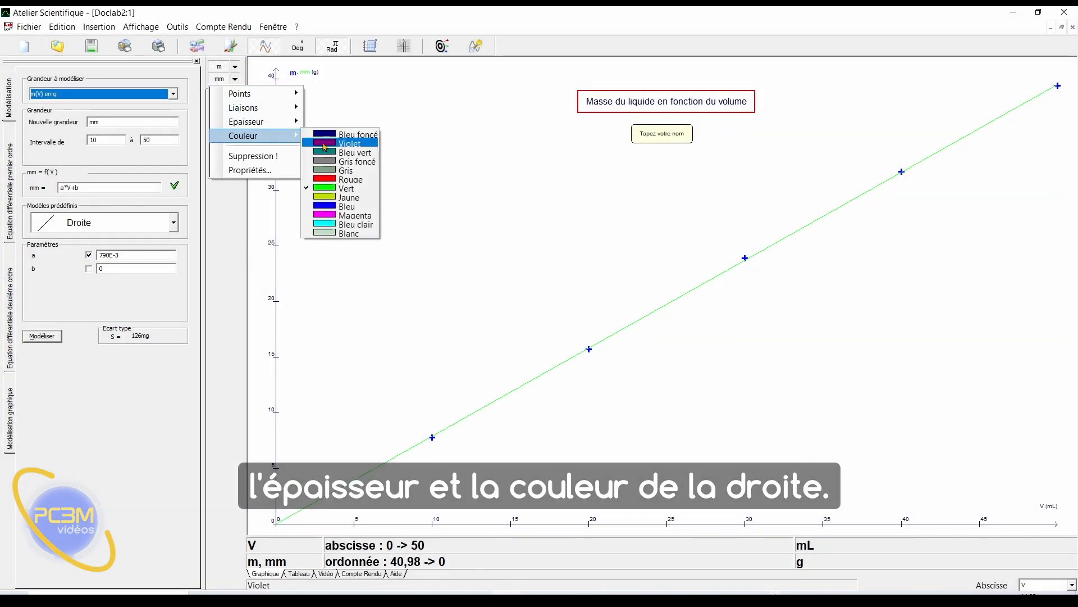
pyautogui.click(339, 180)
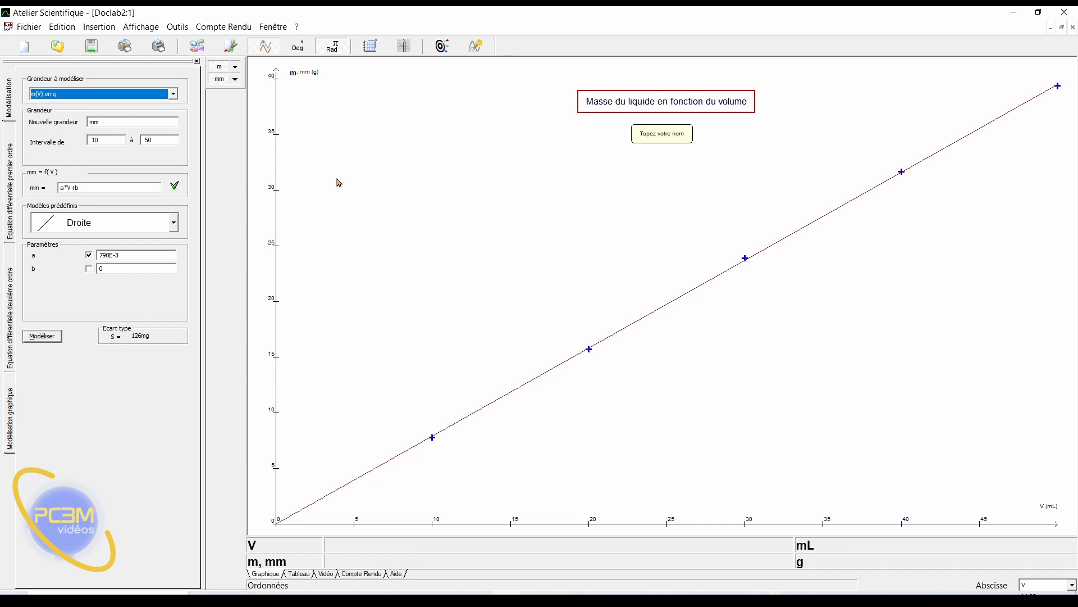
pyautogui.press('Return')
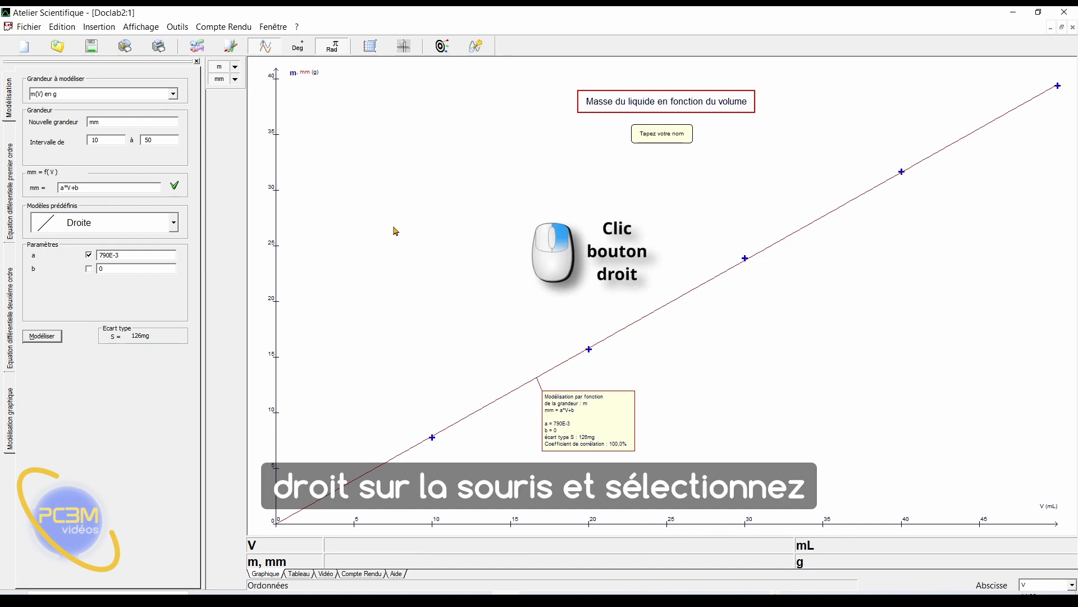
# Step: Activate the Pointeur mode on the graph to read point coordinates
pyautogui.rightClick(396, 231)
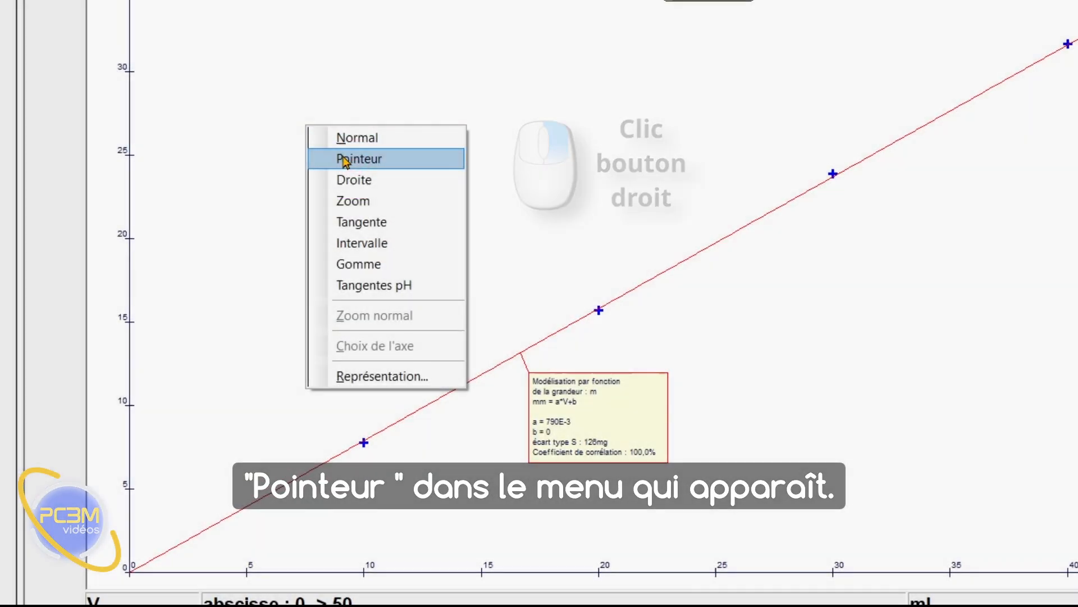
pyautogui.click(343, 158)
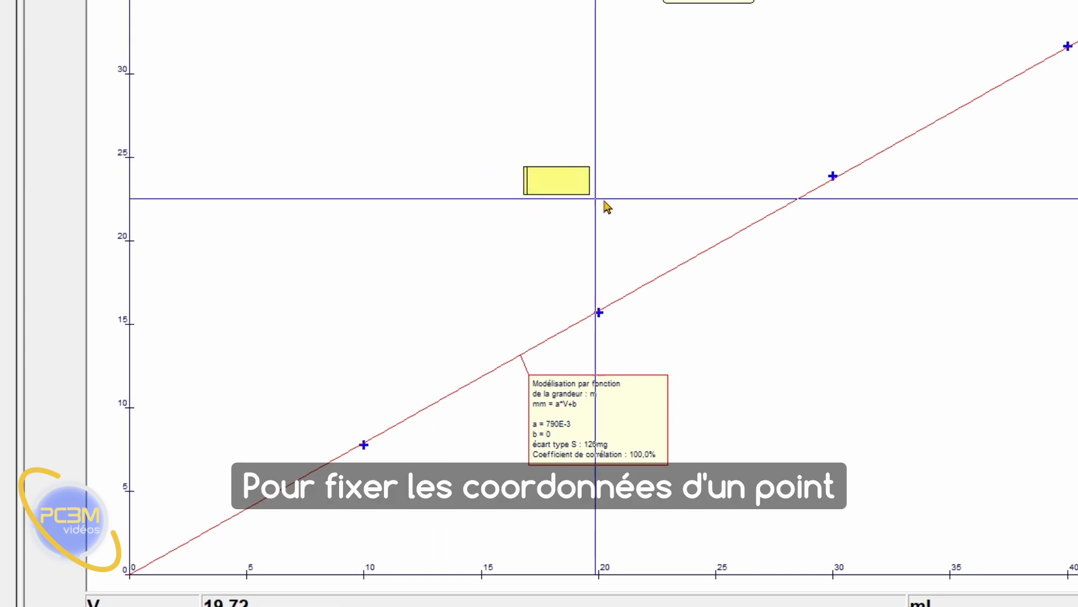